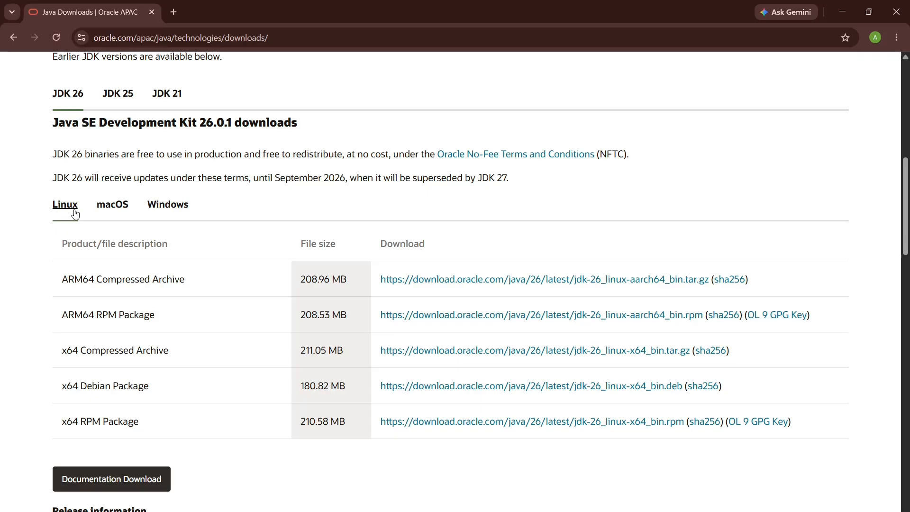
Step: Start downloading the JDK 26 x64 Installer (.exe) for Windows
{"action": "left_click", "coordinate": [112, 217]}
{"action": "left_click", "coordinate": [171, 217]}
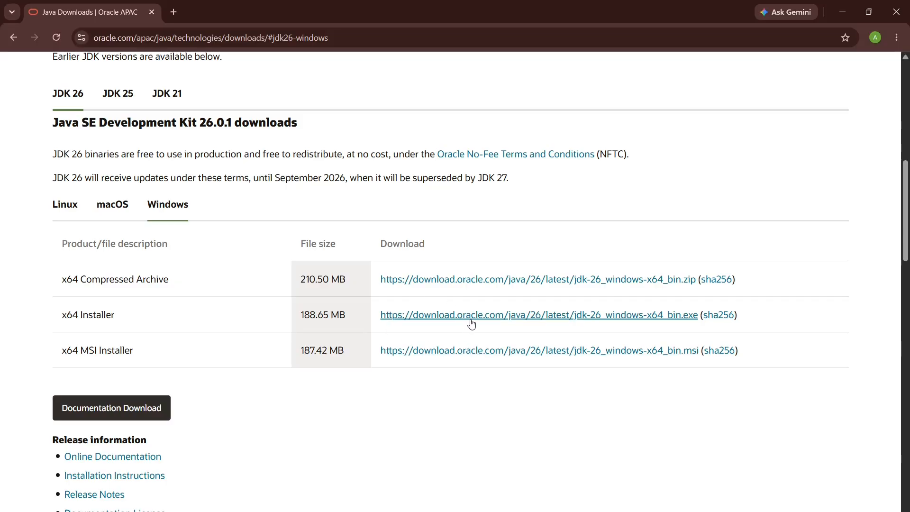
{"action": "left_click", "coordinate": [486, 315]}
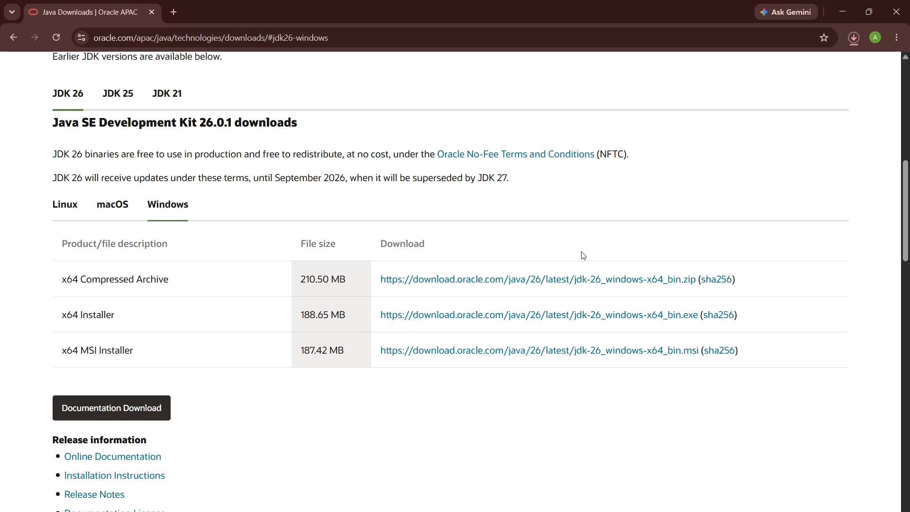
Step: Cancel the running JDK installer download and close the browser
{"action": "left_click", "coordinate": [853, 38]}
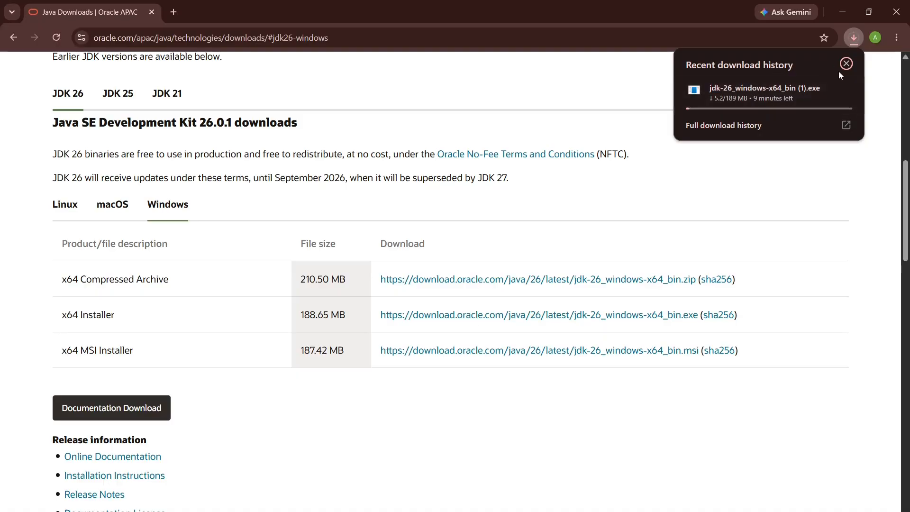
{"action": "left_click", "coordinate": [844, 90]}
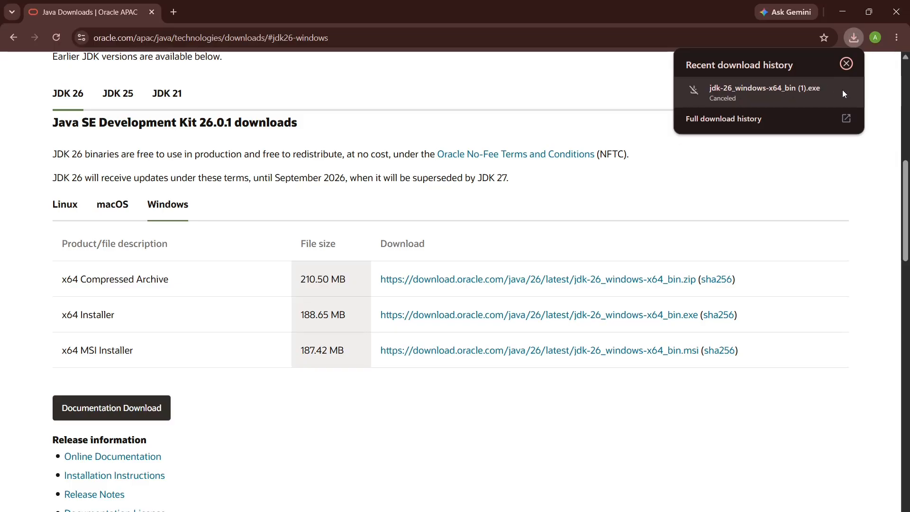
{"action": "left_click", "coordinate": [600, 80]}
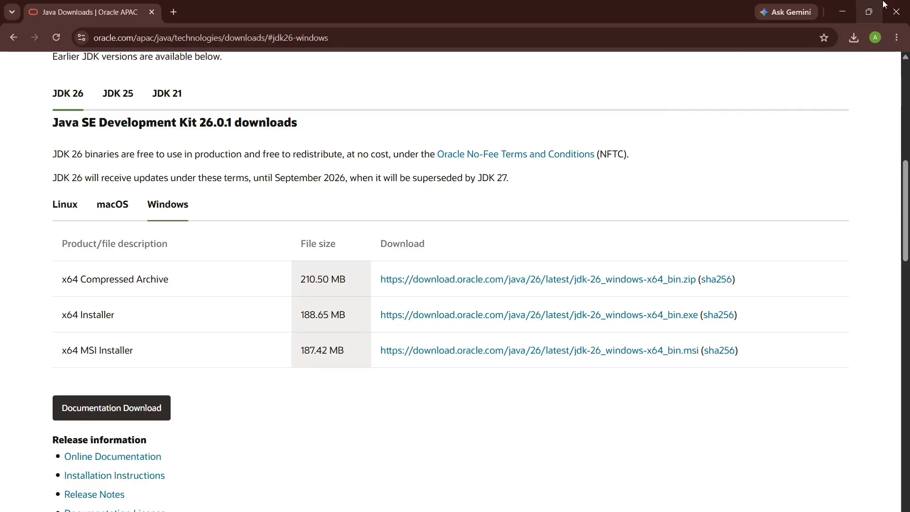
{"action": "left_click", "coordinate": [897, 12]}
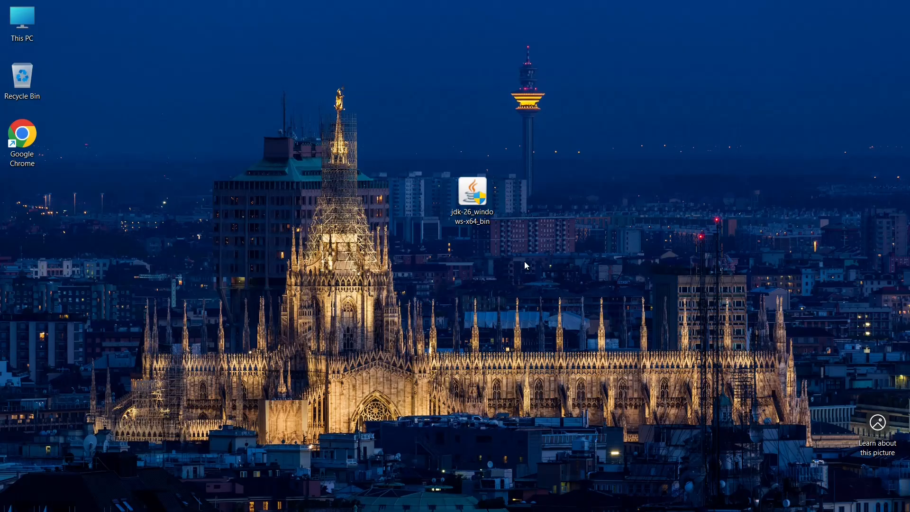
Step: Run the jdk-26 Windows installer from the desktop and install the JDK into C:\Program Files\Java\jdk-26.0.1\
{"action": "double_click", "coordinate": [458, 196]}
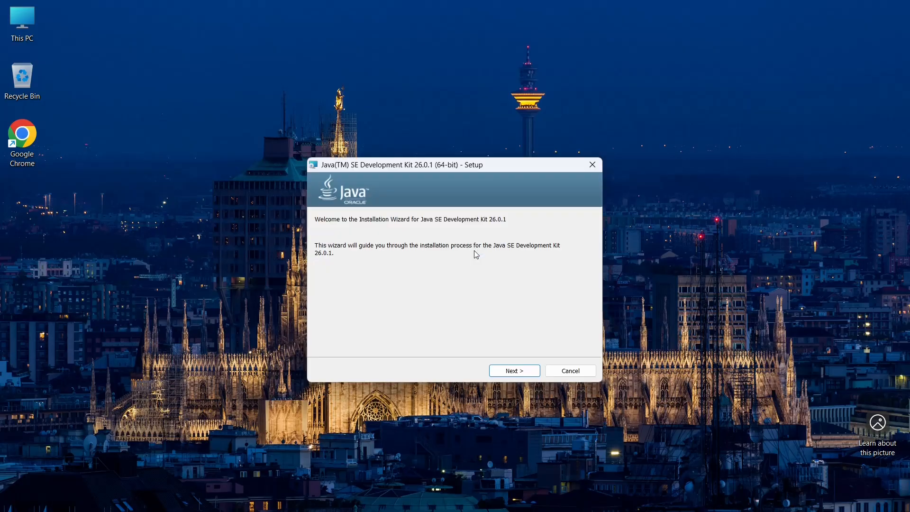
{"action": "left_click", "coordinate": [516, 375]}
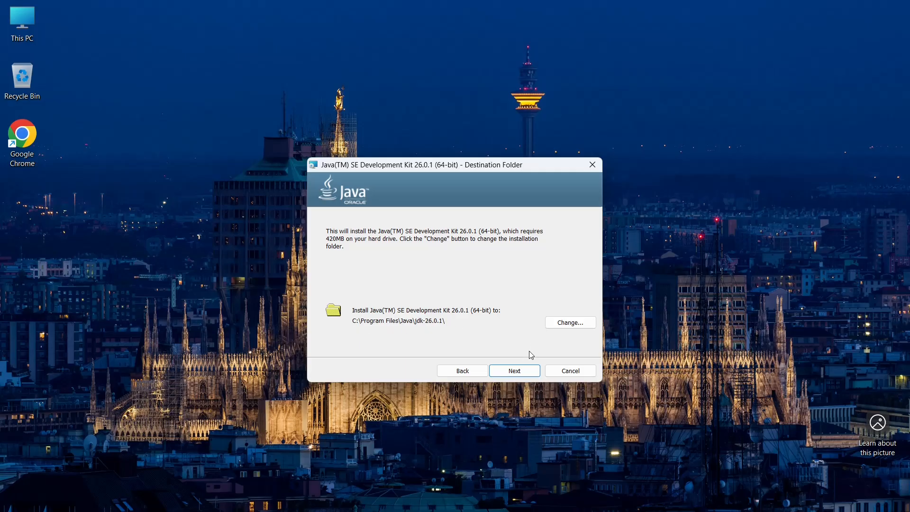
{"action": "left_click", "coordinate": [515, 375]}
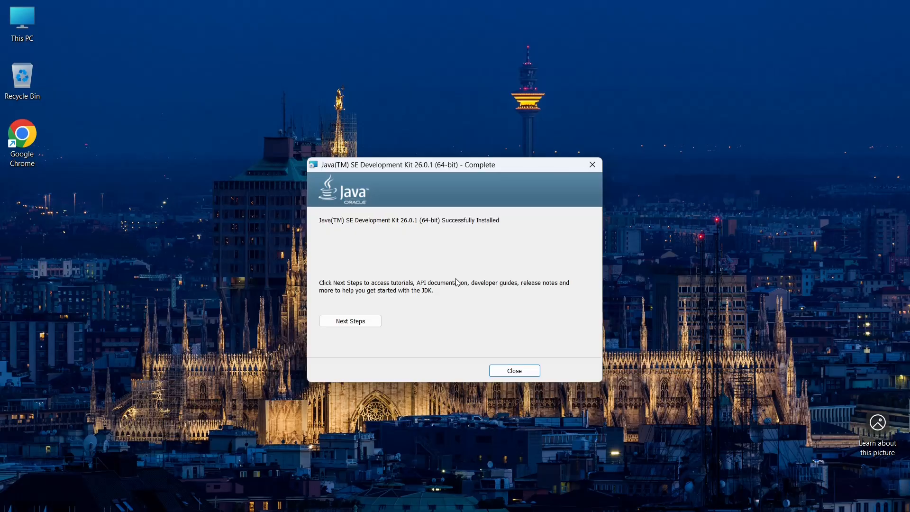
{"action": "left_click", "coordinate": [520, 374]}
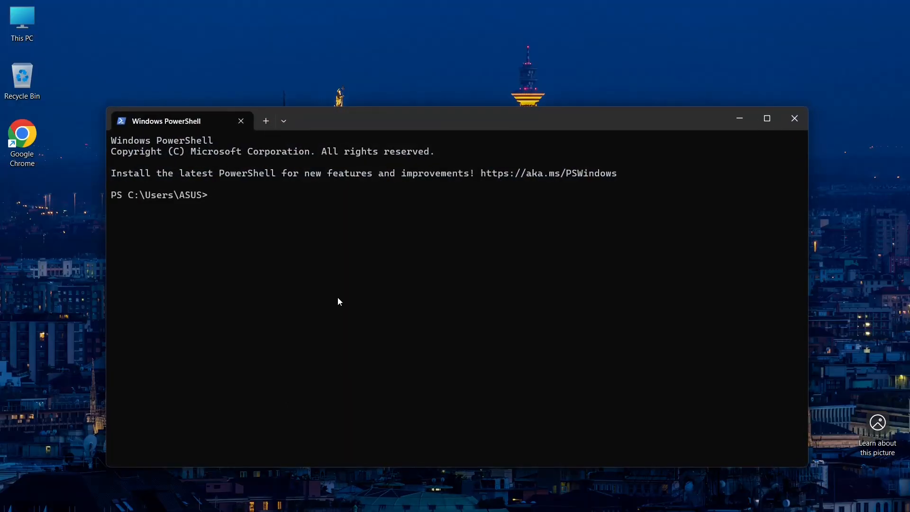
Step: Check the installed Java version in PowerShell with java --version
{"action": "type", "text": "java --version"}
{"action": "key", "text": "Return"}
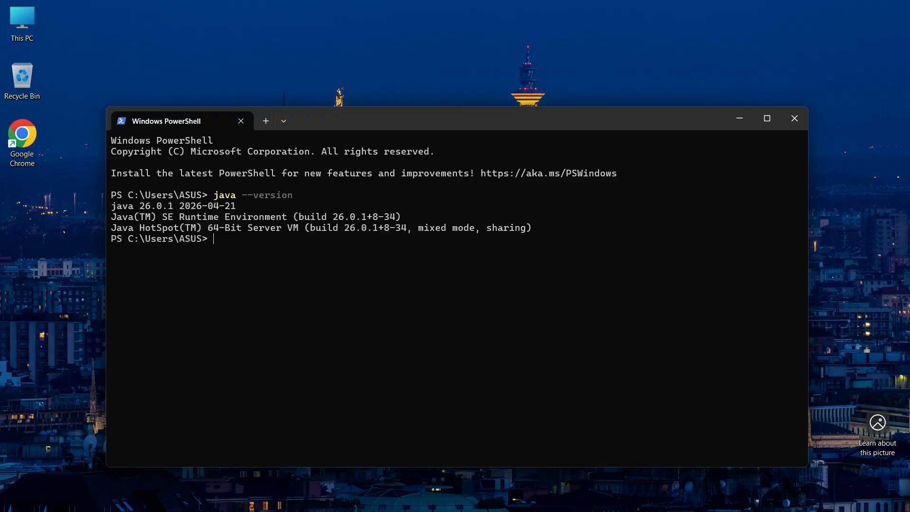
{"action": "left_click_drag", "start_coordinate": [191, 283], "coordinate": [104, 142]}
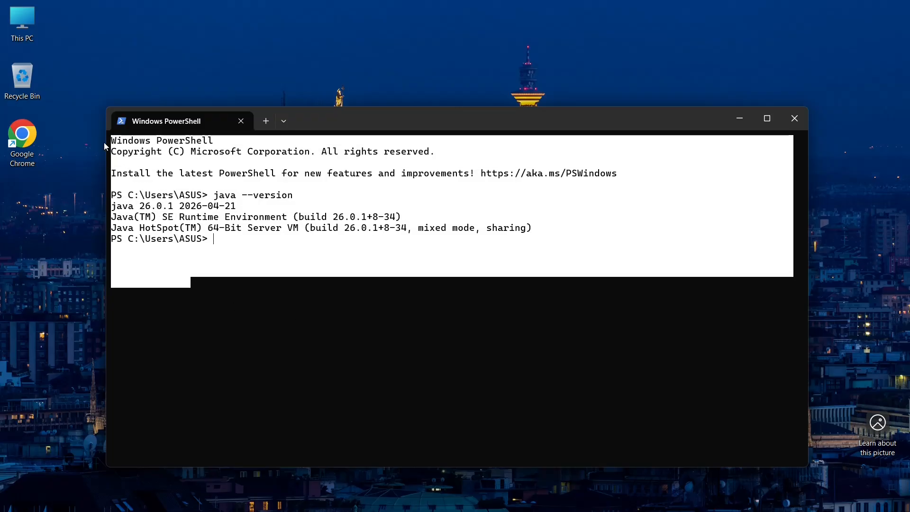
{"action": "left_click", "coordinate": [196, 306]}
{"action": "left_click_drag", "start_coordinate": [197, 310], "coordinate": [91, 144]}
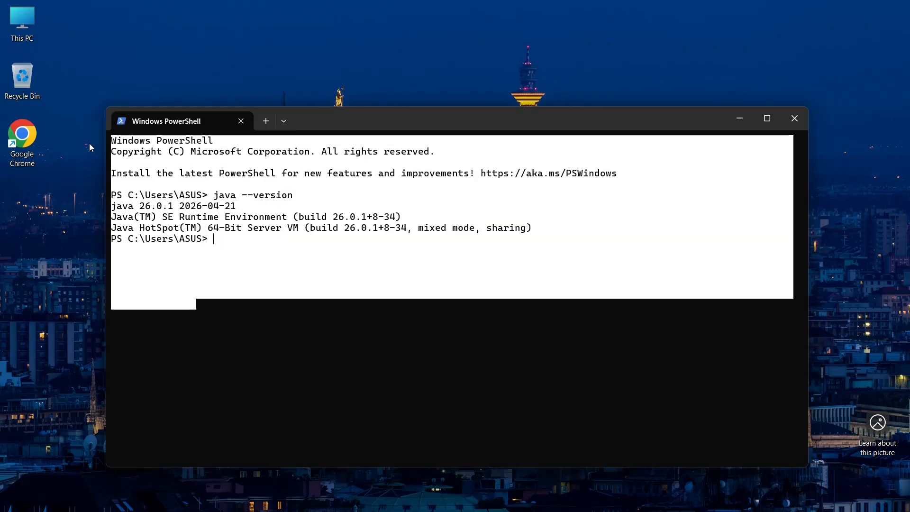
{"action": "left_click", "coordinate": [432, 256]}
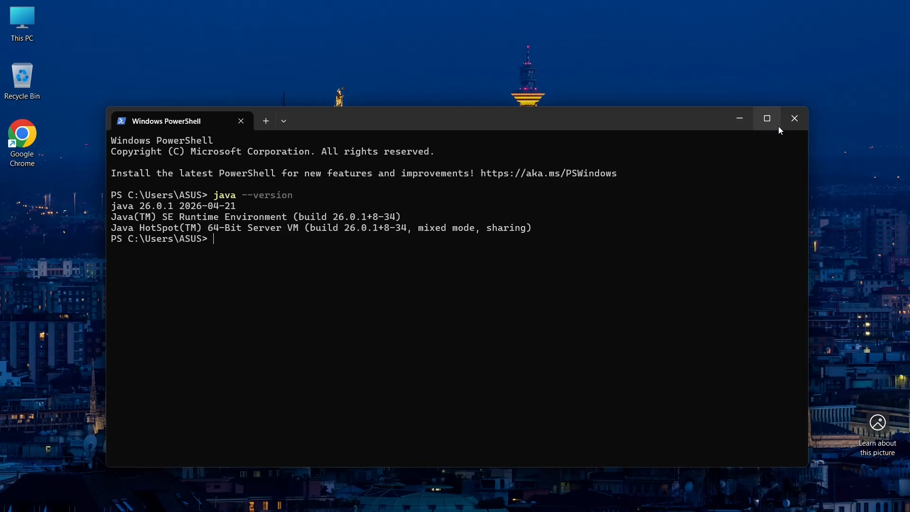
Step: Switch from PowerShell to Chrome, search Google for "intellij download" and open the JetBrains Download IntelliJ IDEA page, dismissing its cookie notice
{"action": "left_click", "coordinate": [796, 124]}
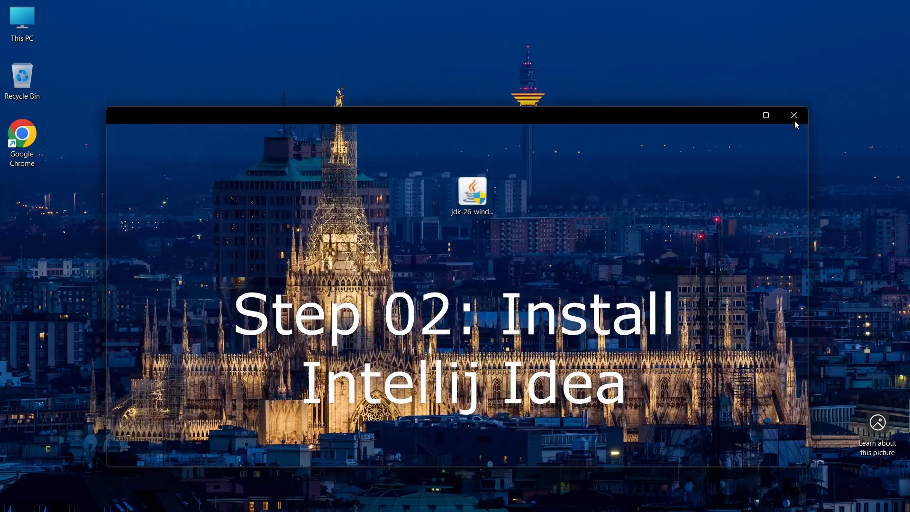
{"action": "double_click", "coordinate": [23, 138]}
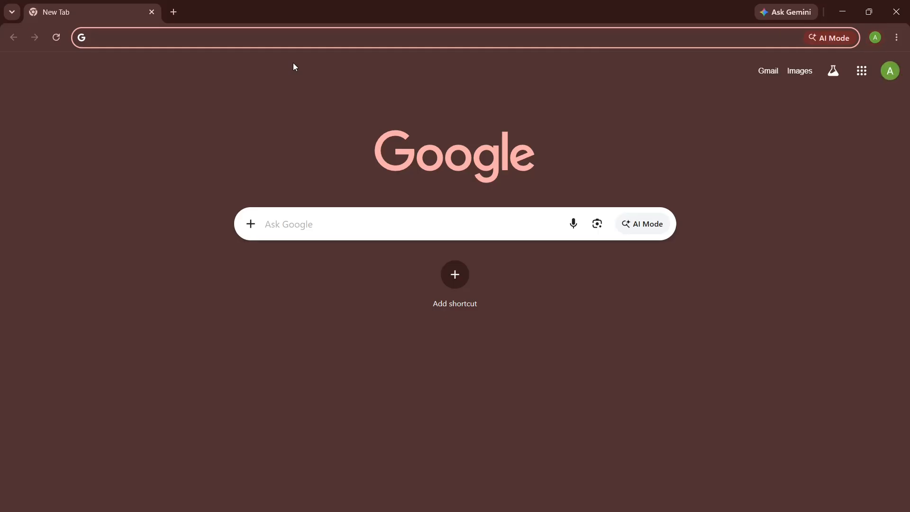
{"action": "type", "text": "intellij do"}
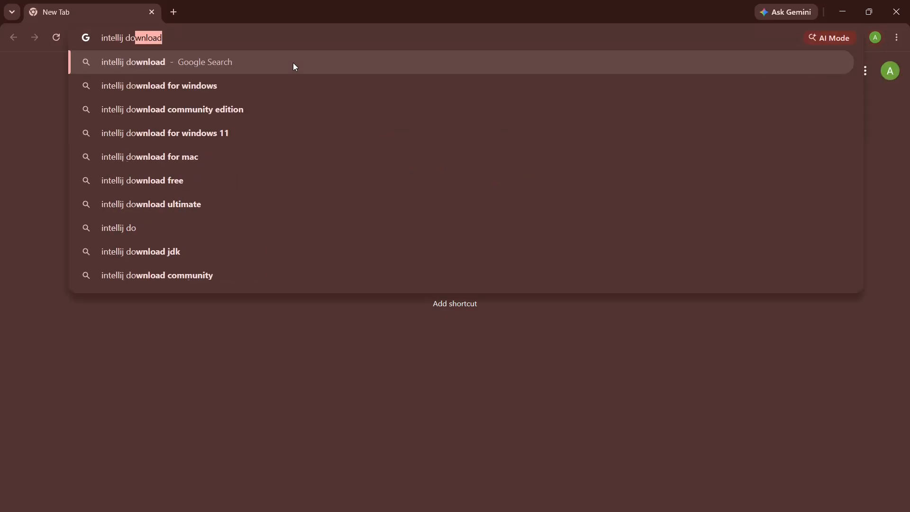
{"action": "key", "text": "Return"}
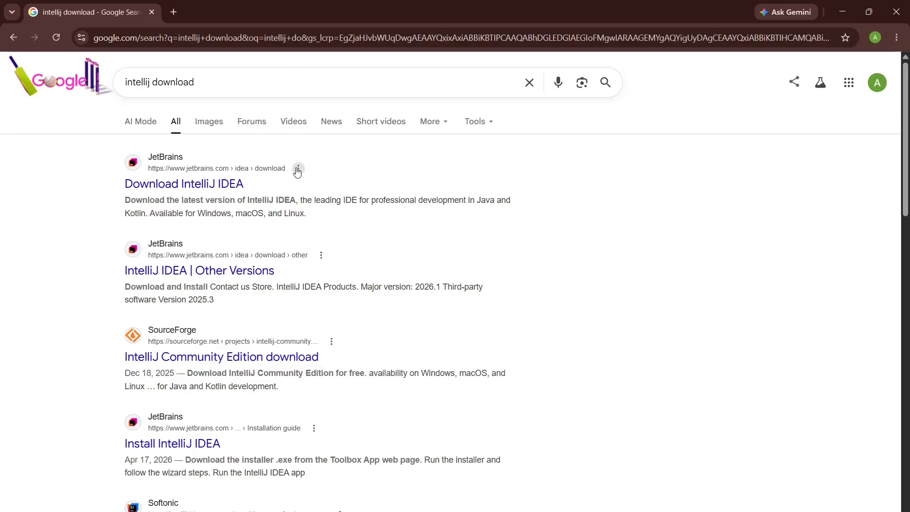
{"action": "left_click", "coordinate": [202, 192]}
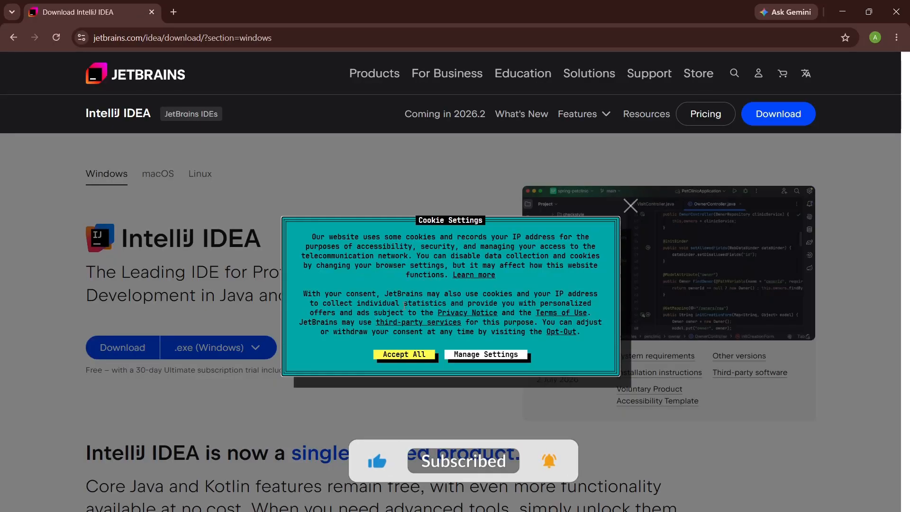
{"action": "left_click", "coordinate": [404, 297]}
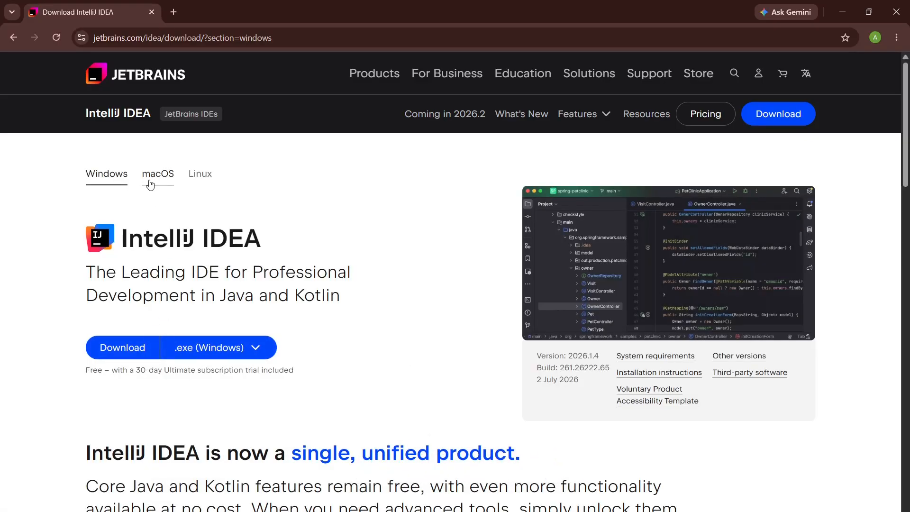
Step: Start downloading IntelliJ IDEA for Windows as the .exe (Windows) installer, after viewing the macOS and Linux versions
{"action": "left_click", "coordinate": [167, 176]}
{"action": "left_click", "coordinate": [198, 182]}
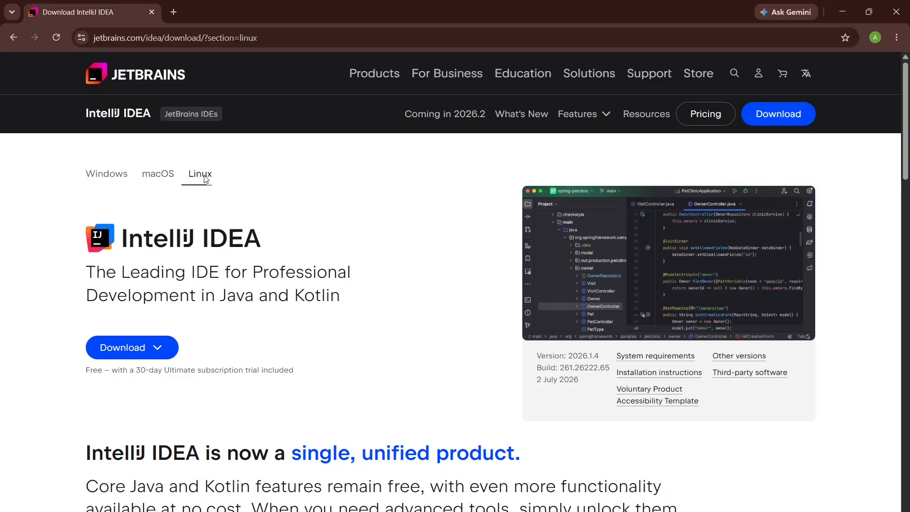
{"action": "left_click", "coordinate": [117, 181]}
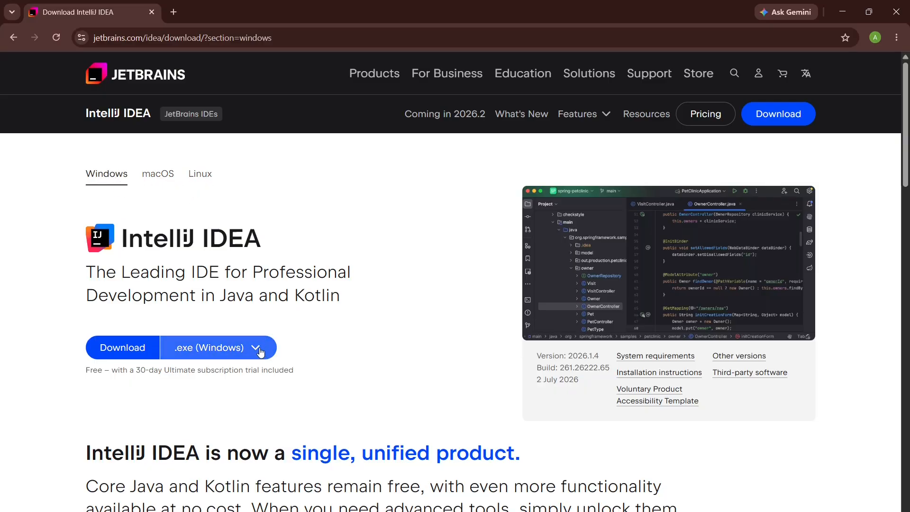
{"action": "left_click", "coordinate": [260, 353]}
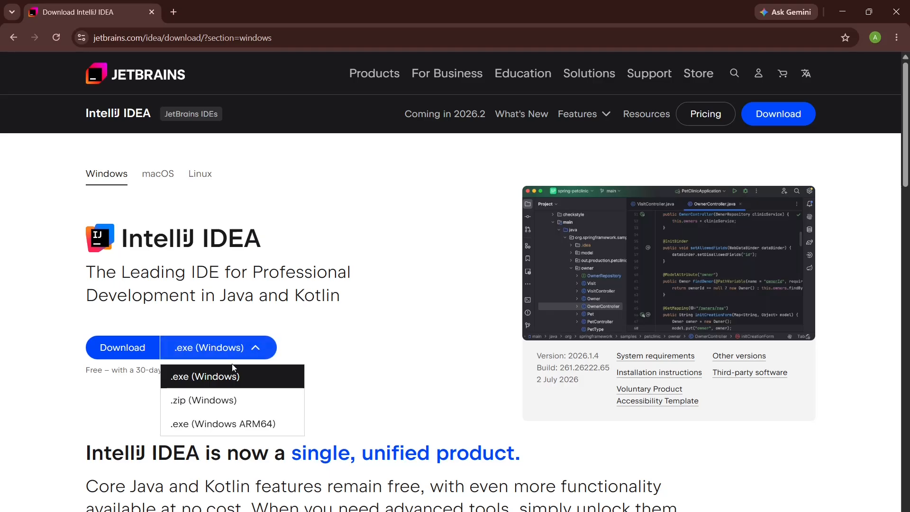
{"action": "left_click", "coordinate": [271, 381]}
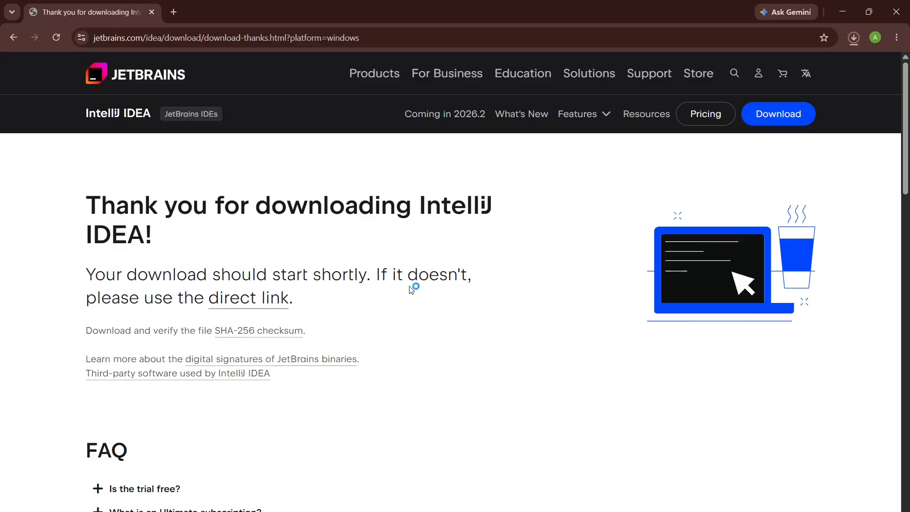
Step: Cancel the IntelliJ IDEA download and close the browser
{"action": "left_click", "coordinate": [854, 40]}
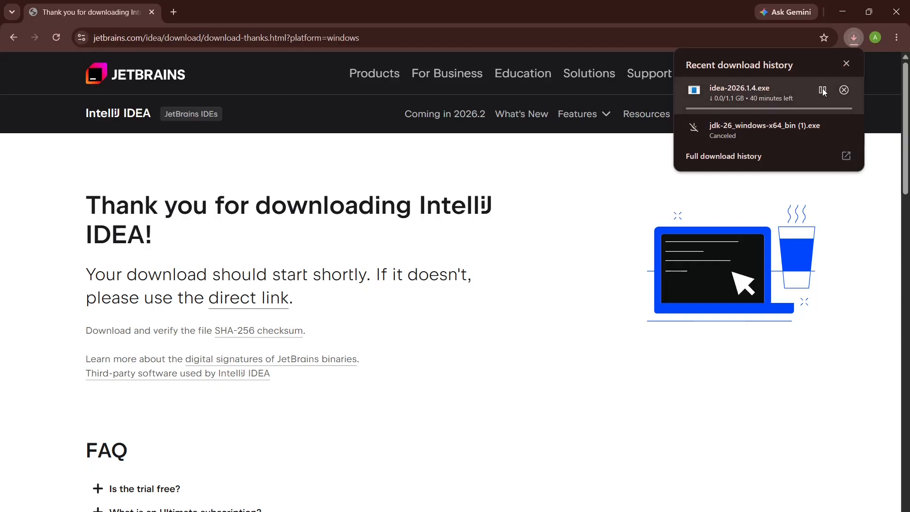
{"action": "left_click", "coordinate": [844, 90]}
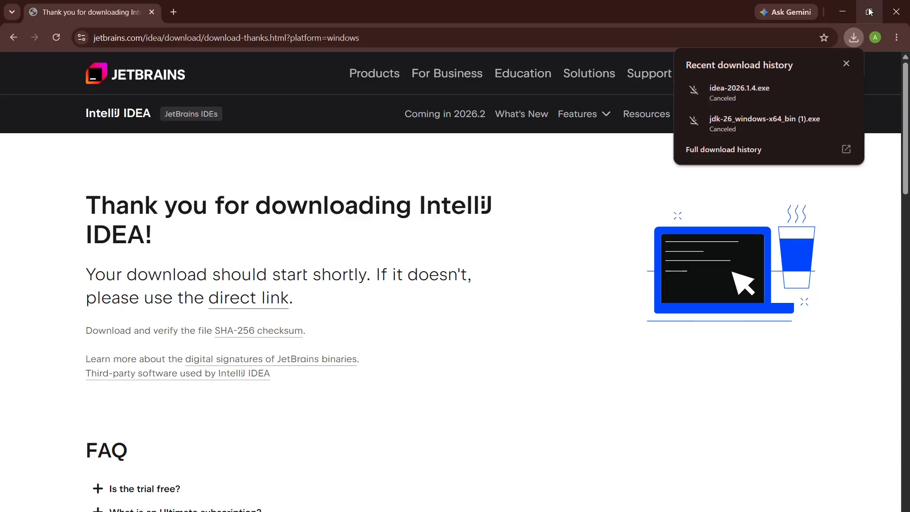
{"action": "left_click", "coordinate": [895, 15]}
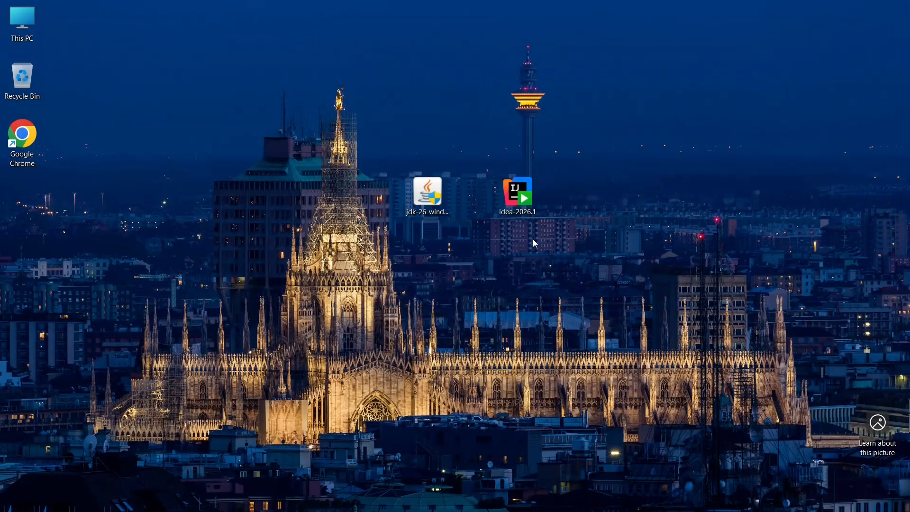
Step: Launch the idea-2026.1 installer from the desktop and accept C:\Program Files\JetBrains\IntelliJ IDEA 2026.1 as the destination folder
{"action": "double_click", "coordinate": [516, 204]}
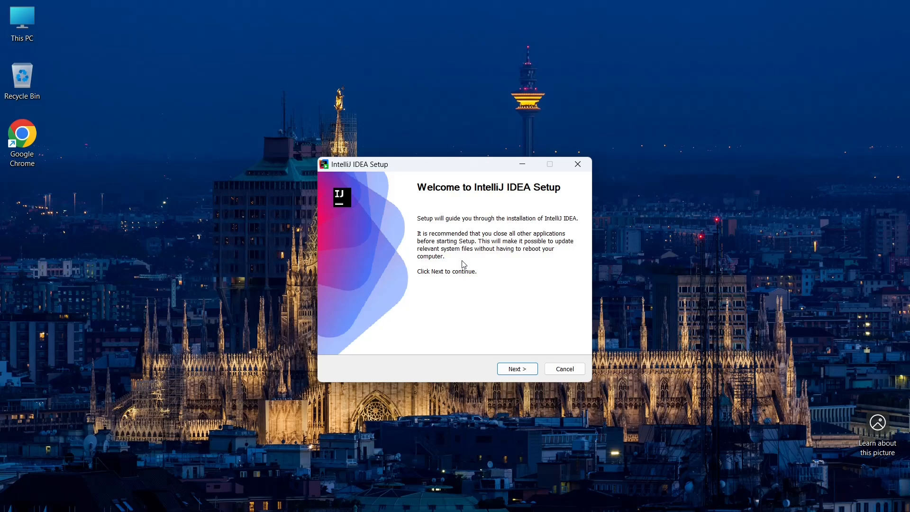
{"action": "left_click", "coordinate": [516, 369]}
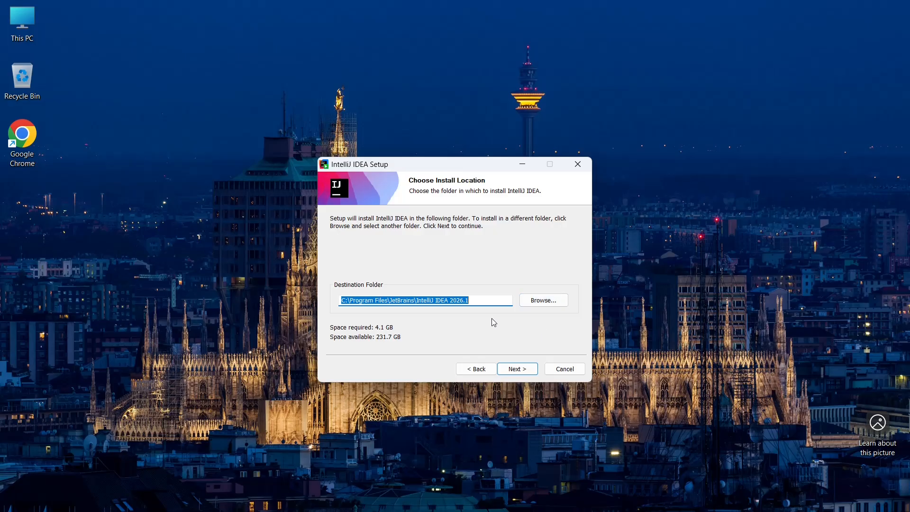
{"action": "left_click", "coordinate": [522, 371]}
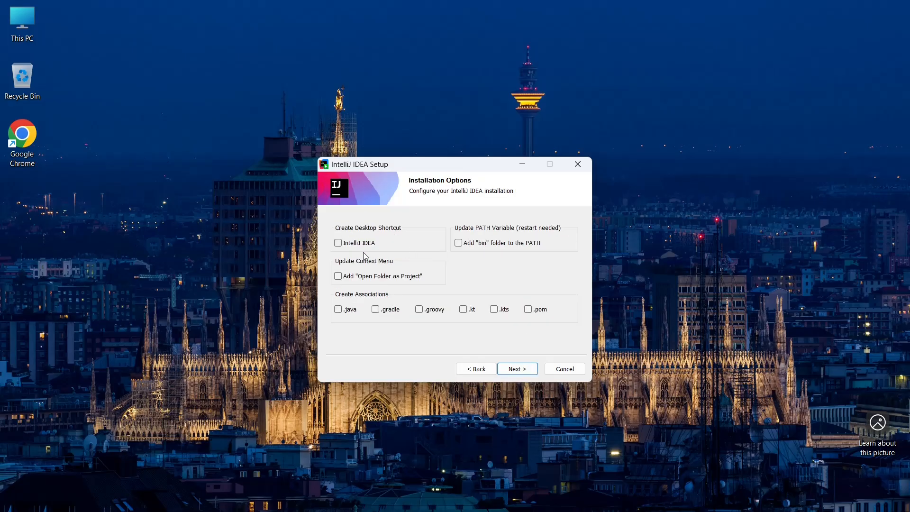
Step: Install IntelliJ IDEA with the desktop shortcut, "bin" folder in PATH and "Open Folder as Project" options, using the JetBrains Start Menu folder
{"action": "left_click", "coordinate": [338, 243]}
{"action": "left_click", "coordinate": [459, 243]}
{"action": "left_click", "coordinate": [339, 277]}
{"action": "left_click", "coordinate": [517, 368]}
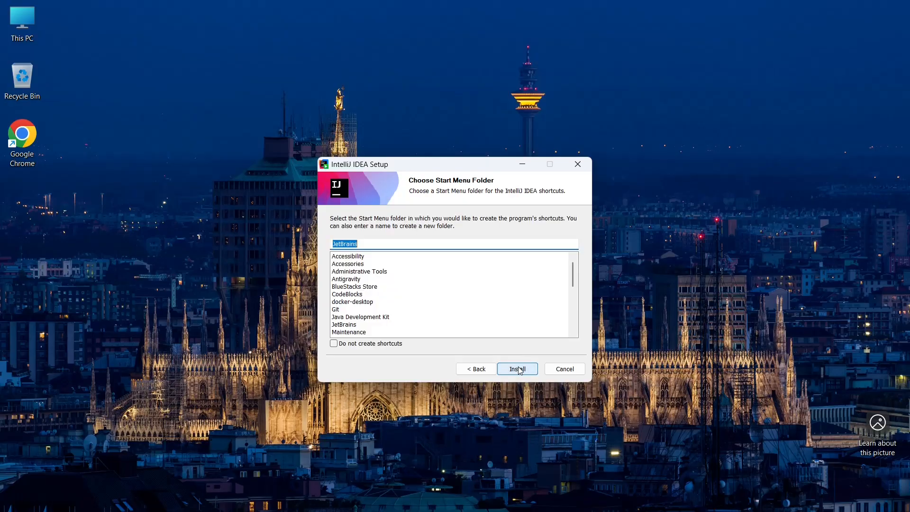
{"action": "left_click", "coordinate": [521, 370]}
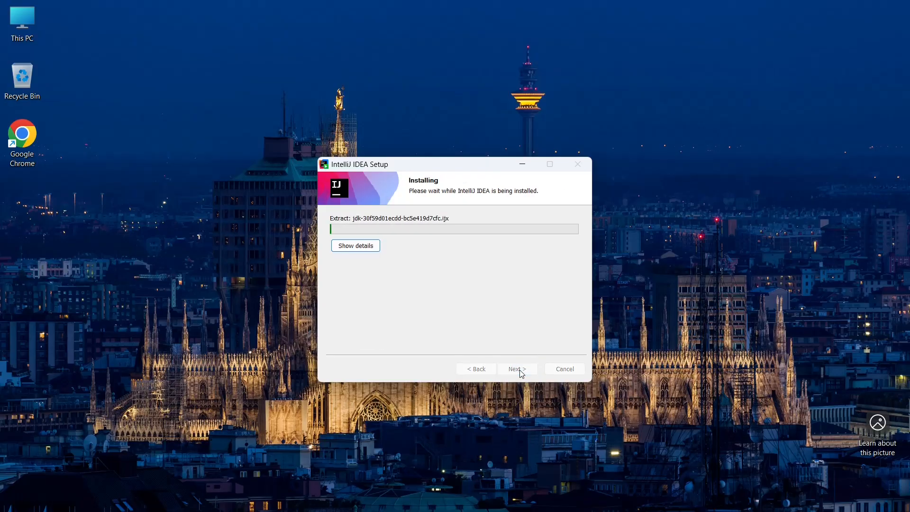
{"action": "left_click", "coordinate": [370, 250]}
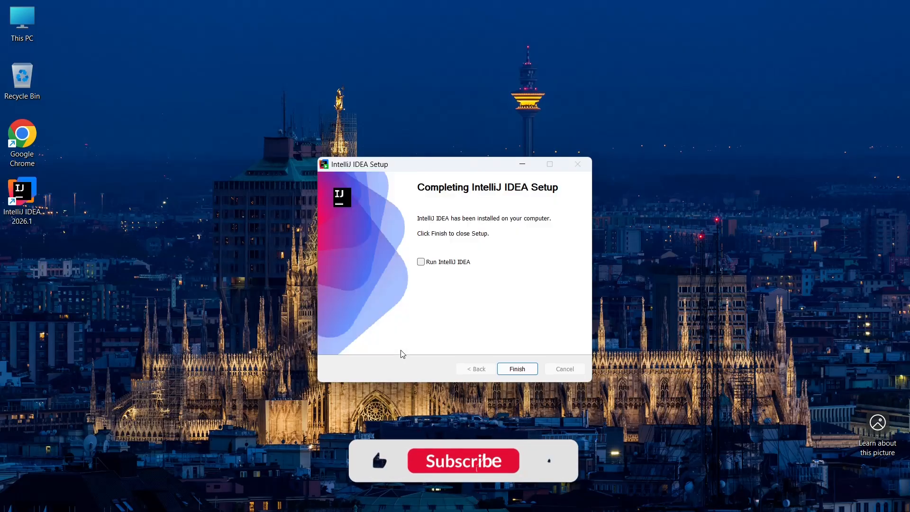
Step: Finish the IntelliJ IDEA setup with the Run IntelliJ IDEA option enabled
{"action": "left_click", "coordinate": [422, 262]}
{"action": "left_click", "coordinate": [520, 374]}
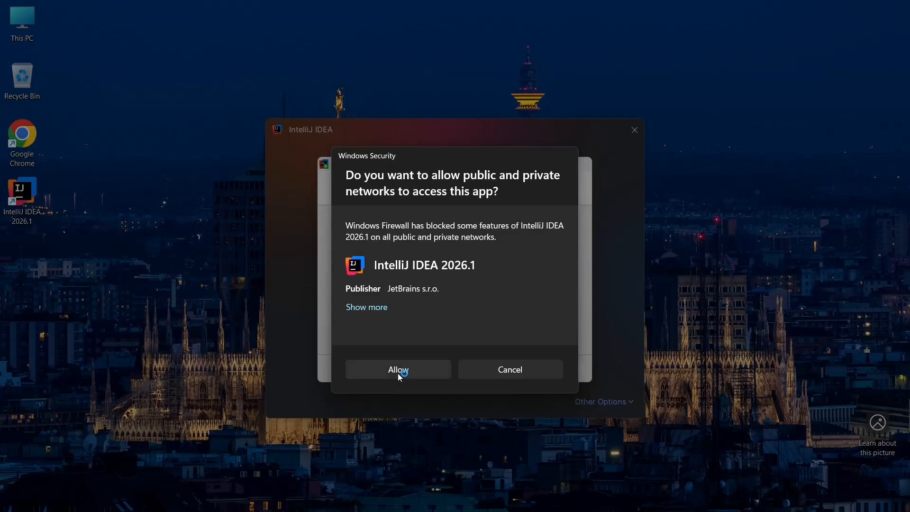
{"action": "left_click", "coordinate": [398, 372]}
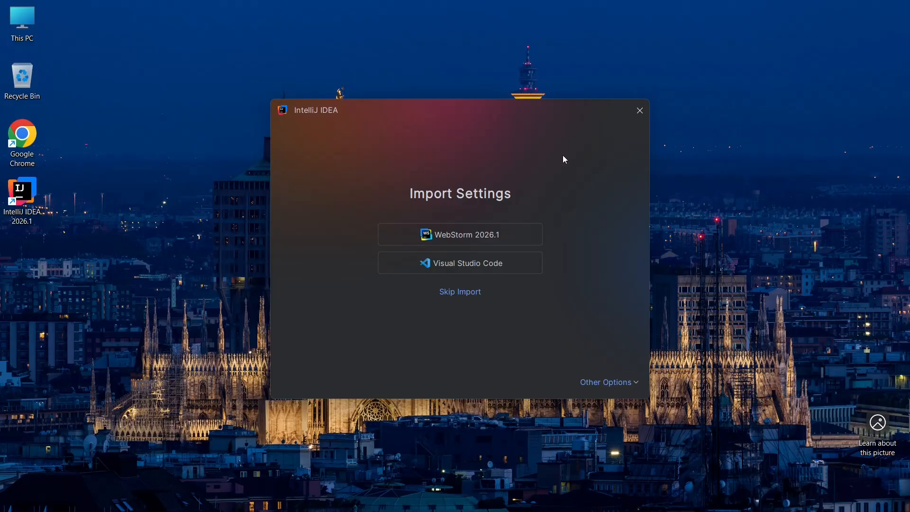
Step: Skip the settings import and create a Java project named myproject with the IntelliJ build system, Oracle OpenJDK 26.0.1 and sample code
{"action": "left_click", "coordinate": [465, 296]}
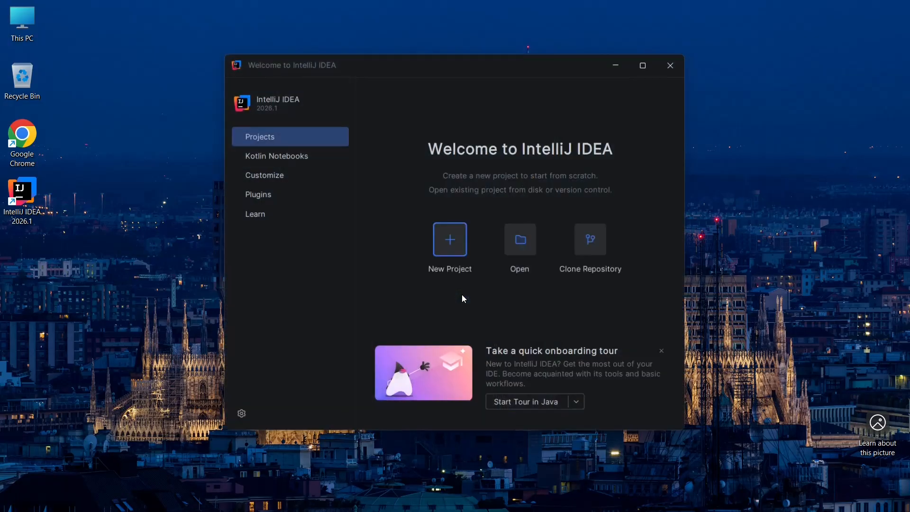
{"action": "left_click", "coordinate": [643, 86]}
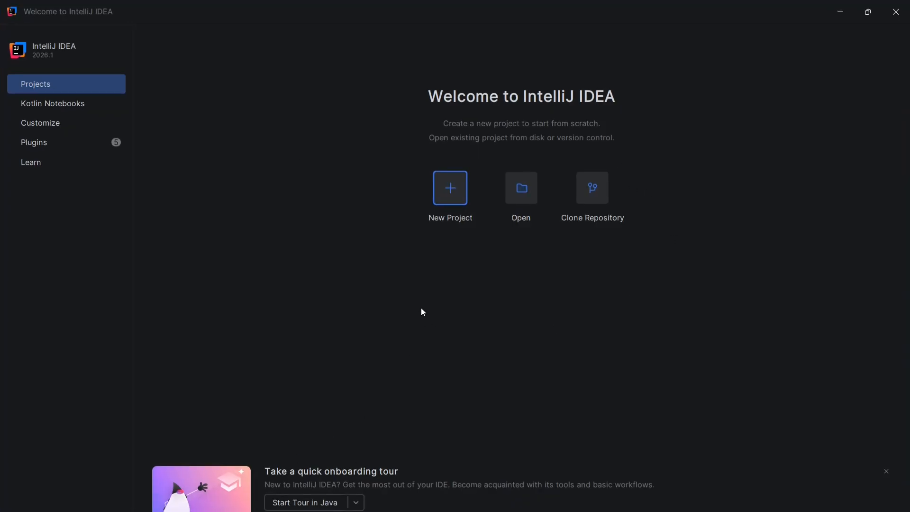
{"action": "left_click", "coordinate": [451, 189]}
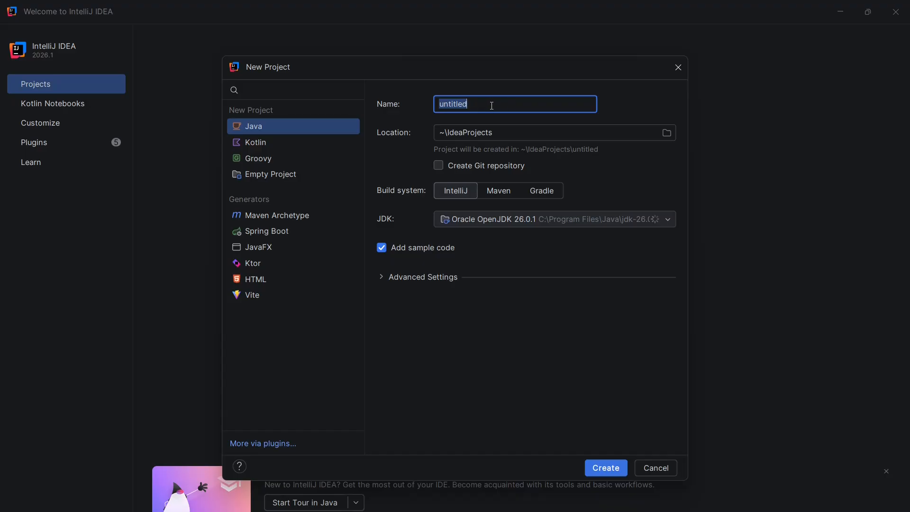
{"action": "key", "text": "BackSpace"}
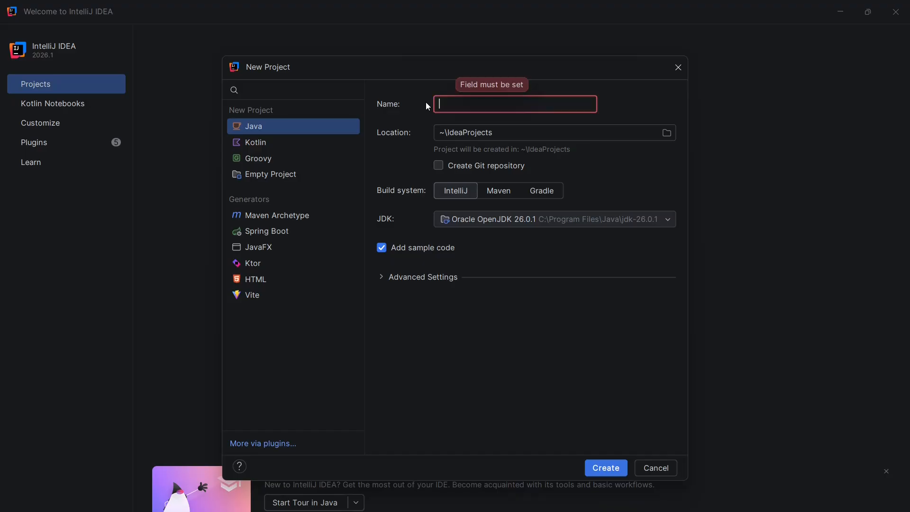
{"action": "type", "text": "t"}
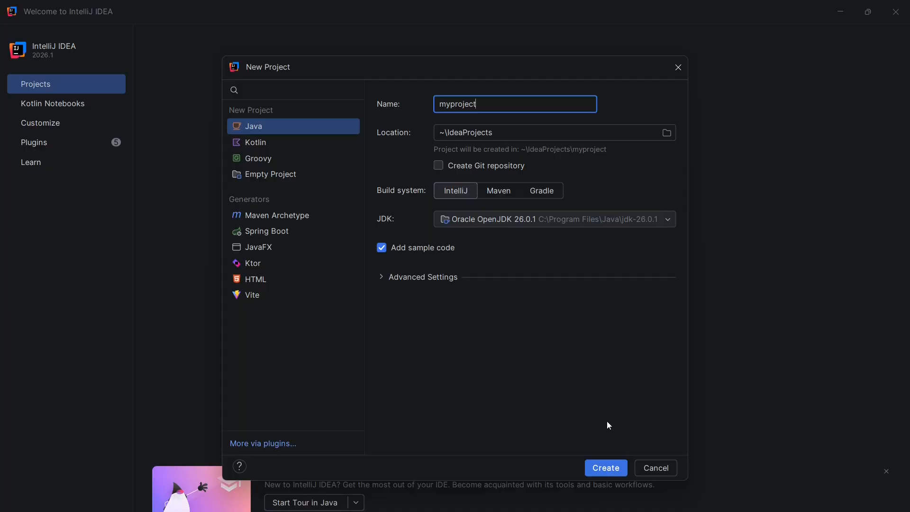
{"action": "left_click", "coordinate": [606, 468]}
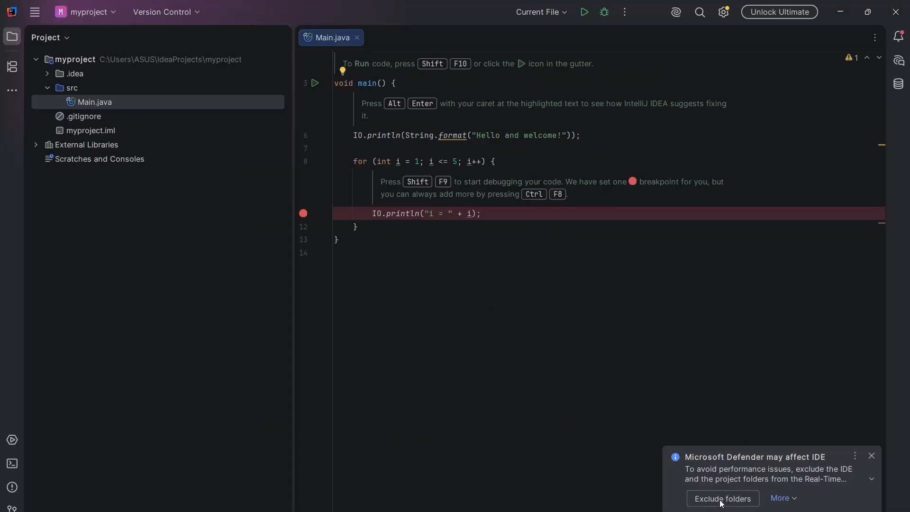
Step: Exclude the IDE and project folders from Microsoft Defender scanning and remove the breakpoint on the IO.println line inside the for loop
{"action": "left_click", "coordinate": [721, 500]}
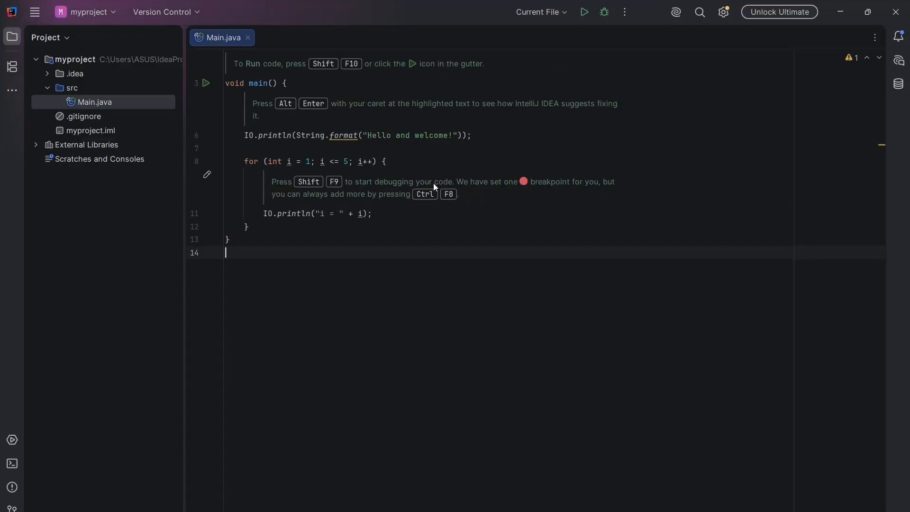
{"action": "left_click", "coordinate": [302, 225]}
{"action": "left_click", "coordinate": [308, 149]}
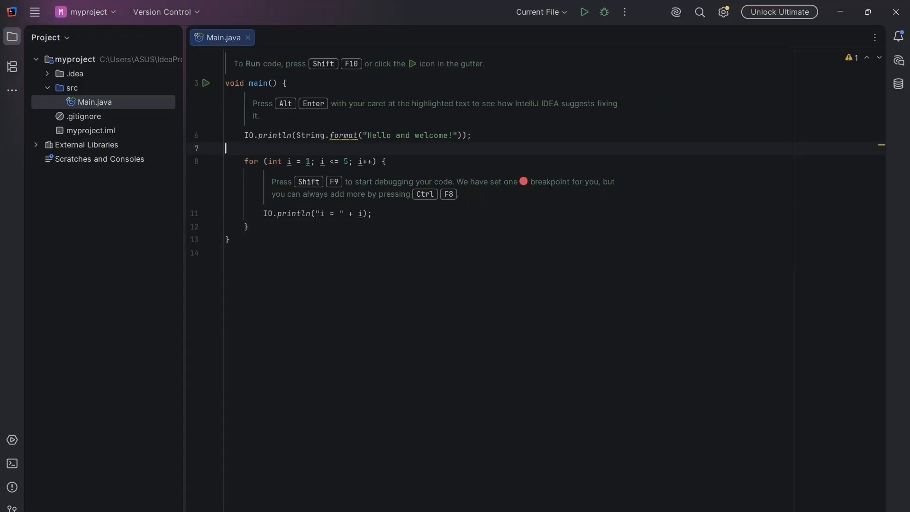
Step: Run the sample Main.java and review its console output down to the end
{"action": "left_click", "coordinate": [585, 12]}
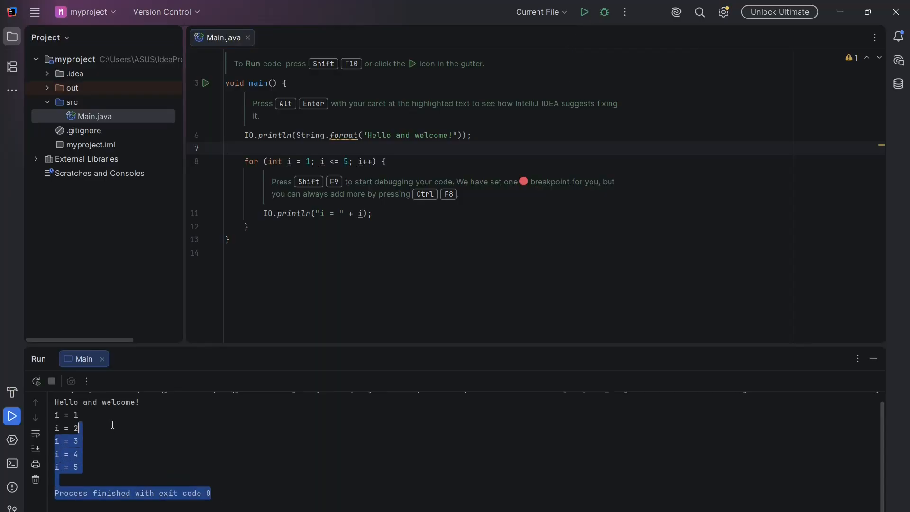
{"action": "left_click", "coordinate": [192, 466]}
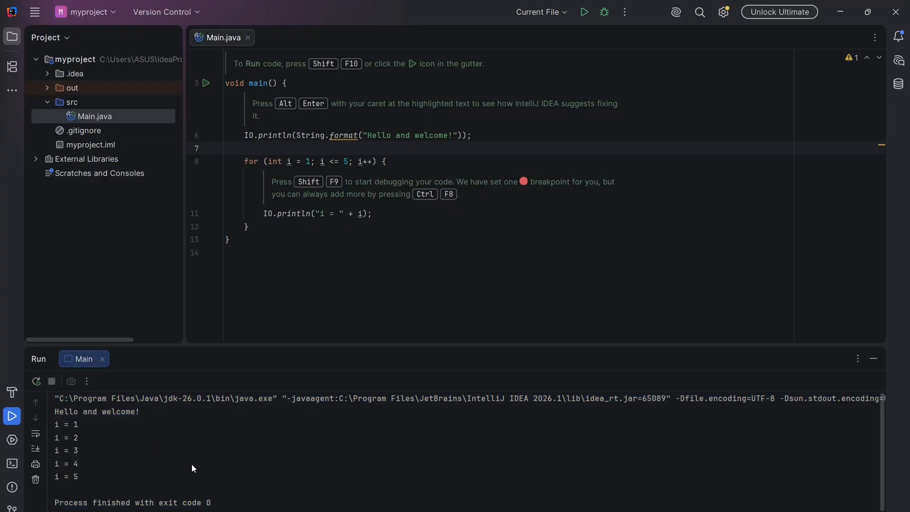
{"action": "scroll", "coordinate": [308, 450], "scroll_direction": "down", "scroll_amount": 1}
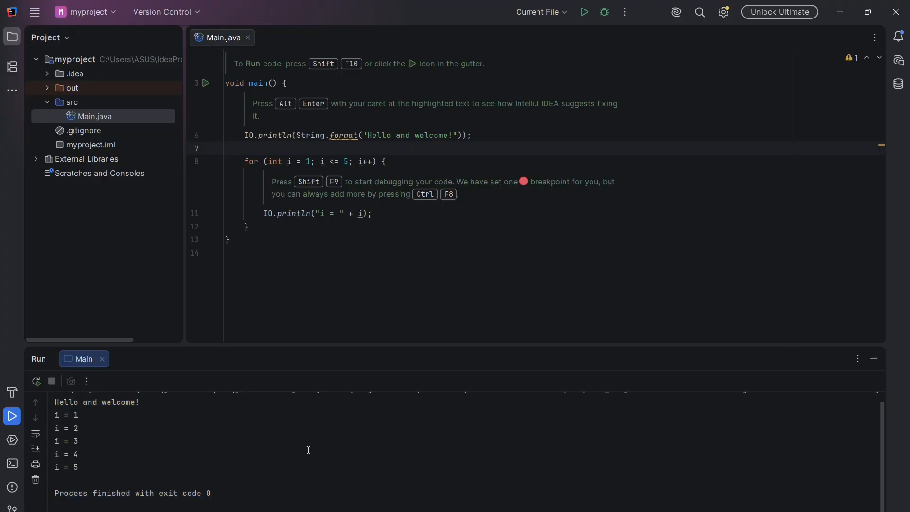
Step: Replace the sample code and comment inside main() with System.out.println("Hello World"); using the sout template
{"action": "left_click_drag", "start_coordinate": [269, 229], "coordinate": [245, 142]}
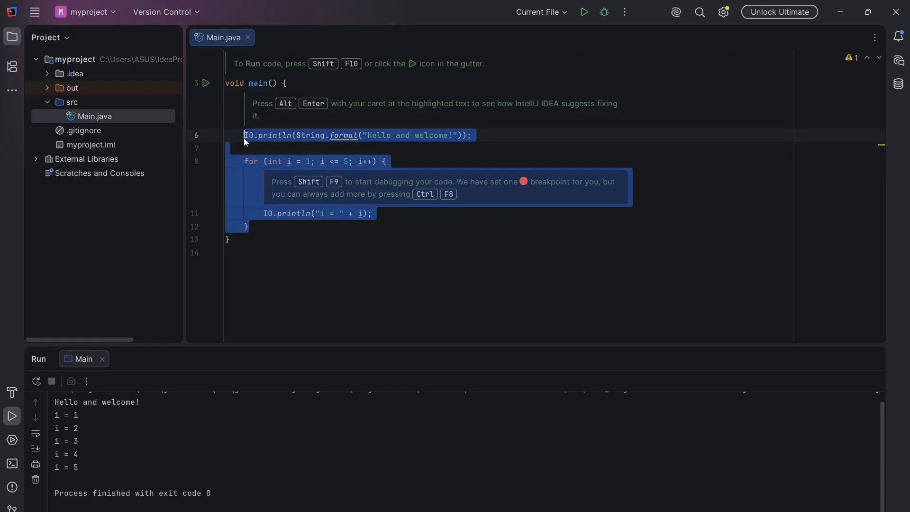
{"action": "mouse_move", "coordinate": [246, 142]}
{"action": "key", "text": "BackSpace"}
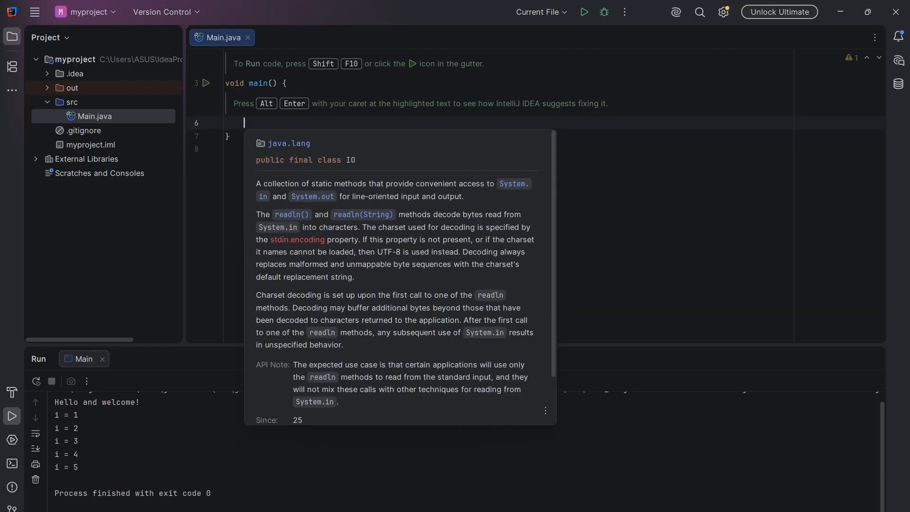
{"action": "key", "text": "BackSpace"}
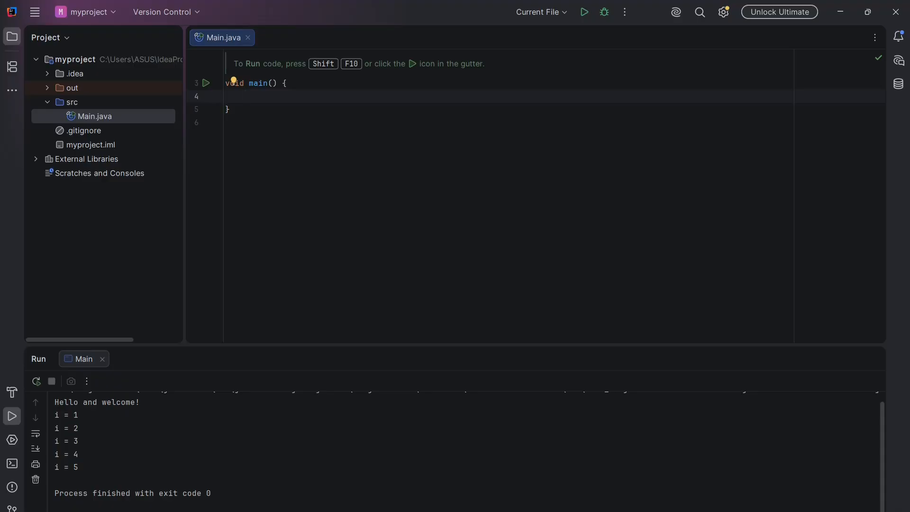
{"action": "type", "text": "sout"}
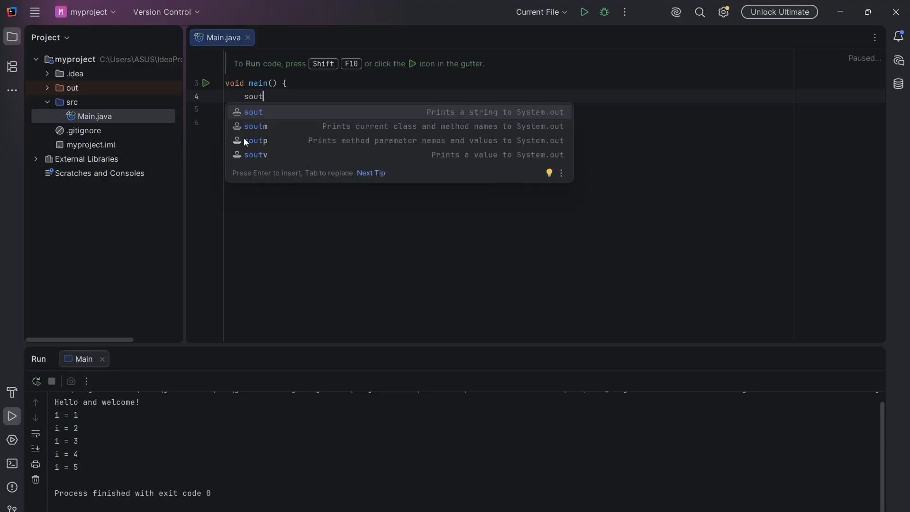
{"action": "key", "text": "Return"}
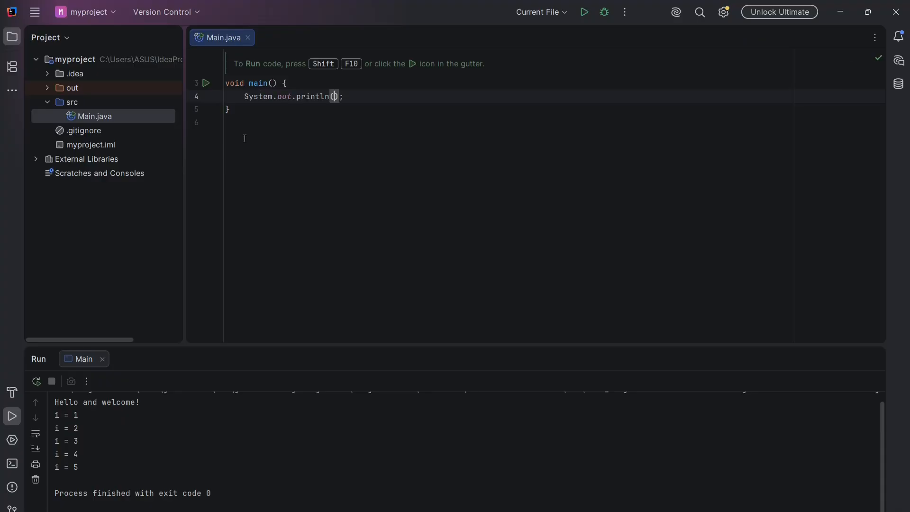
{"action": "type", "text": "\"Hello World"}
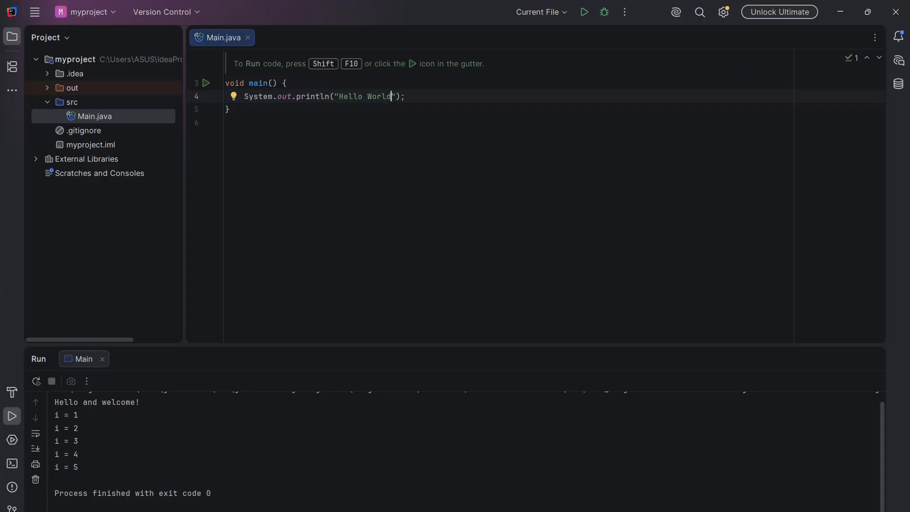
Step: Run the edited Main.java and highlight its console output for inspection
{"action": "left_click", "coordinate": [584, 11]}
{"action": "left_click_drag", "start_coordinate": [216, 437], "coordinate": [59, 398]}
{"action": "left_click", "coordinate": [365, 201]}
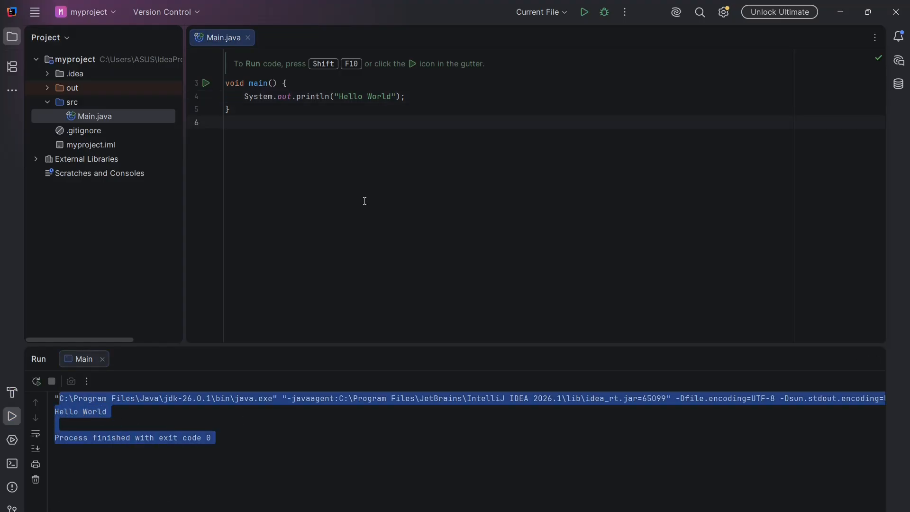